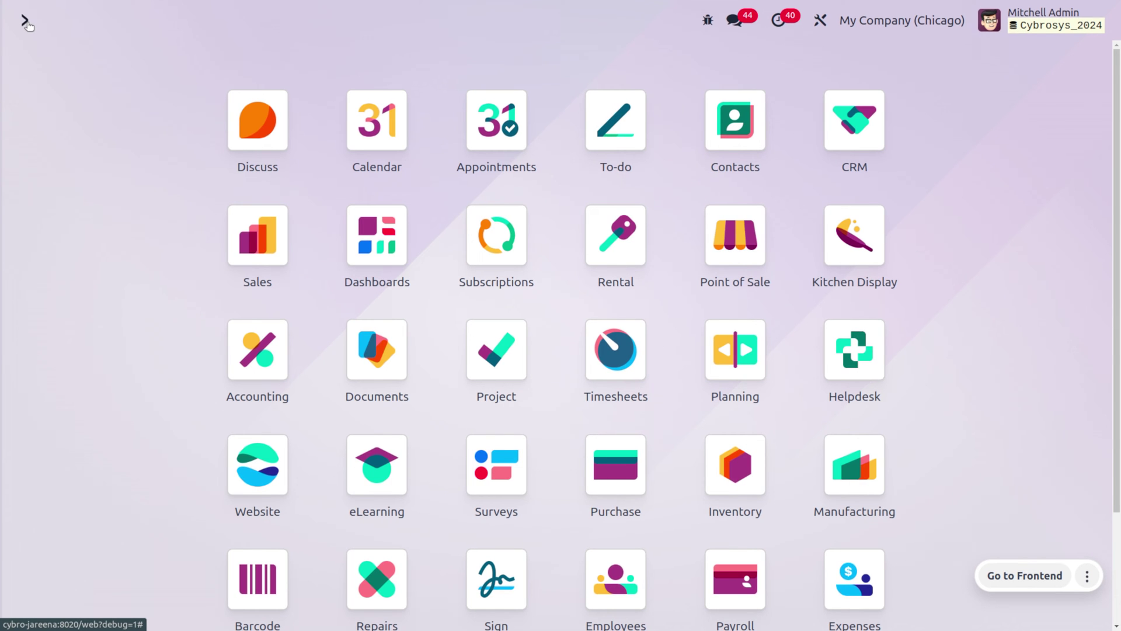
# Show Sales Settings with Discounts, Pricelists and 'Multiple prices per product' enabled, then the Products menu
pyautogui.write('sa')
pyautogui.press('Return')
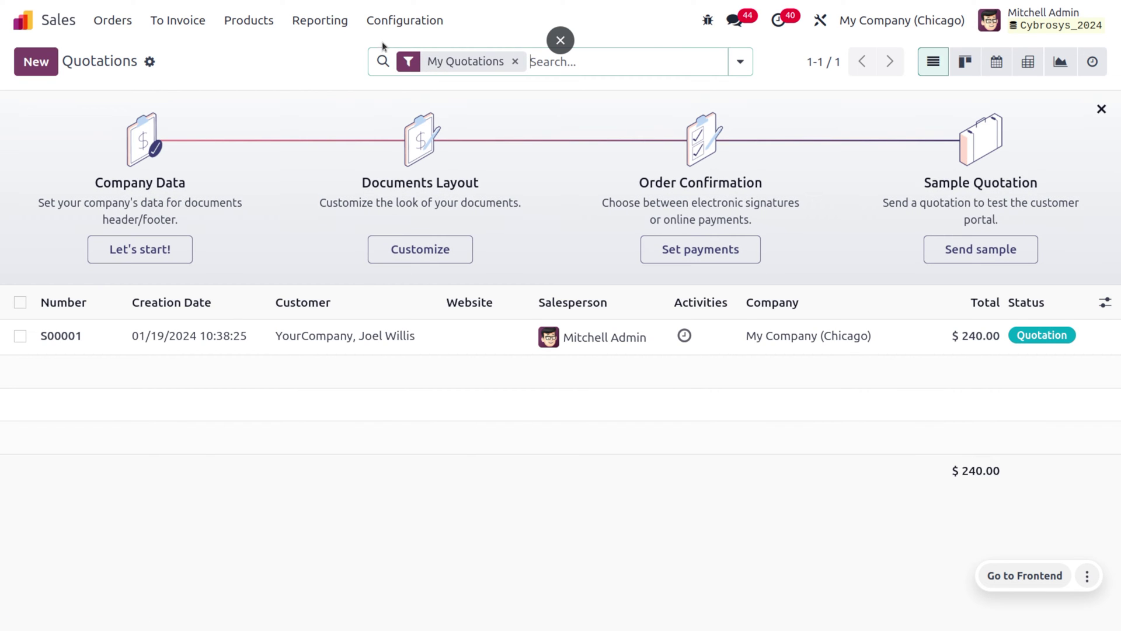
pyautogui.click(402, 20)
pyautogui.click(407, 53)
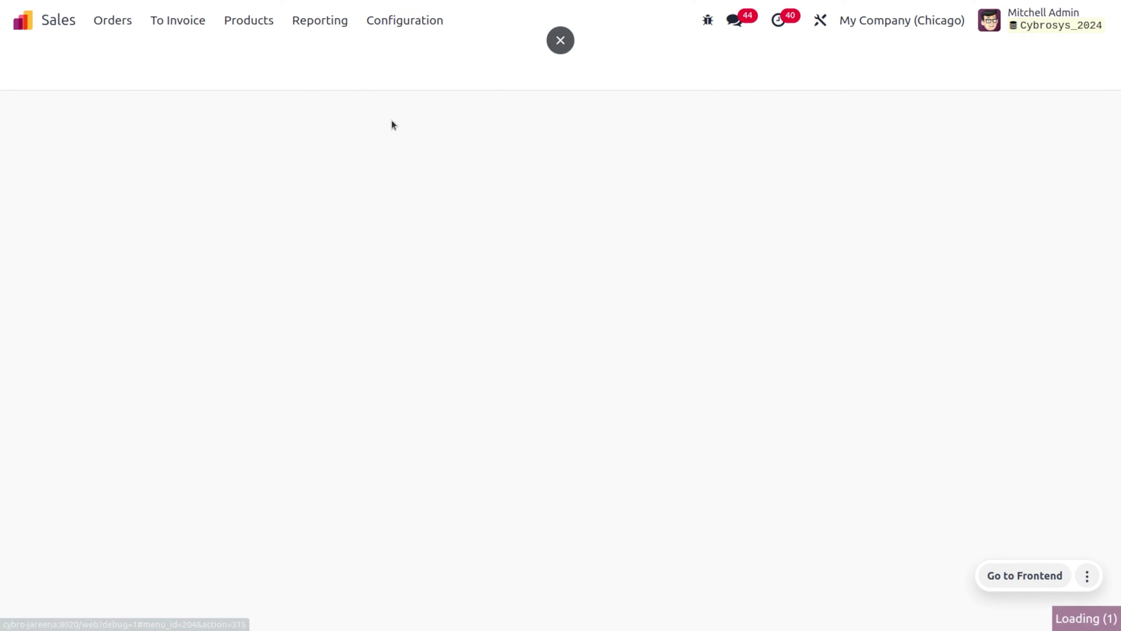
pyautogui.scroll(-4, 380, 233)
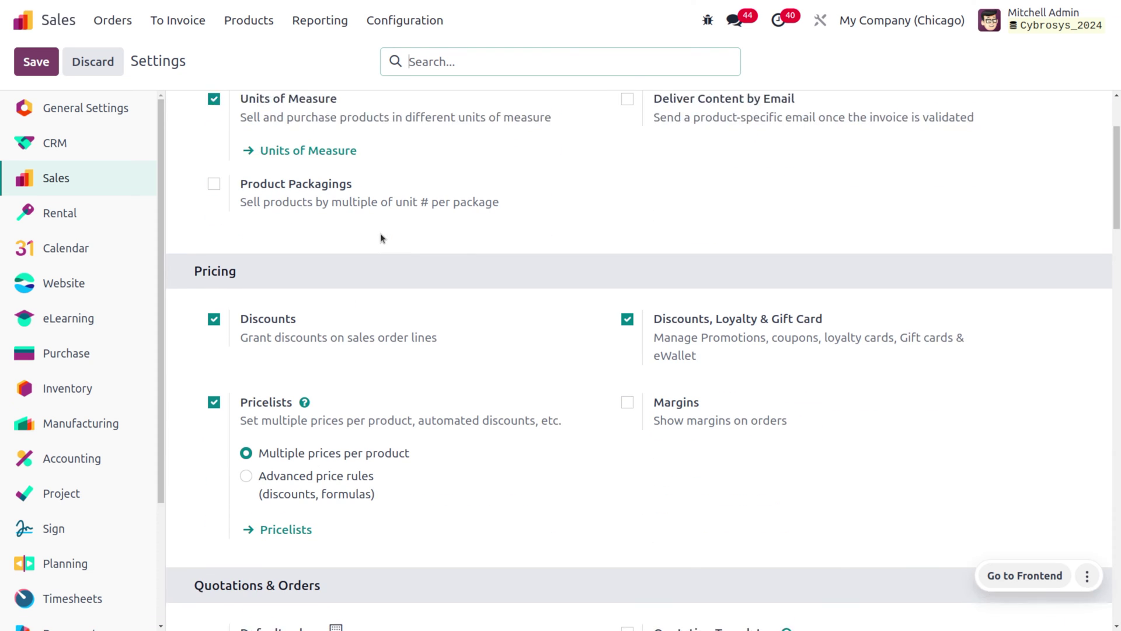
pyautogui.moveTo(380, 233)
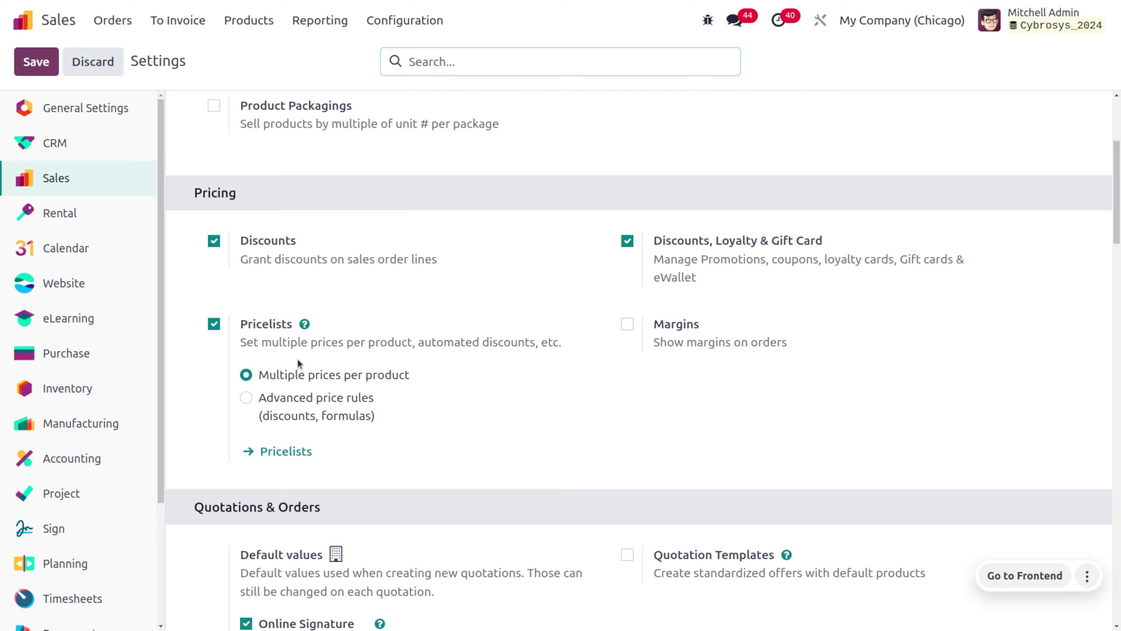
pyautogui.click(261, 25)
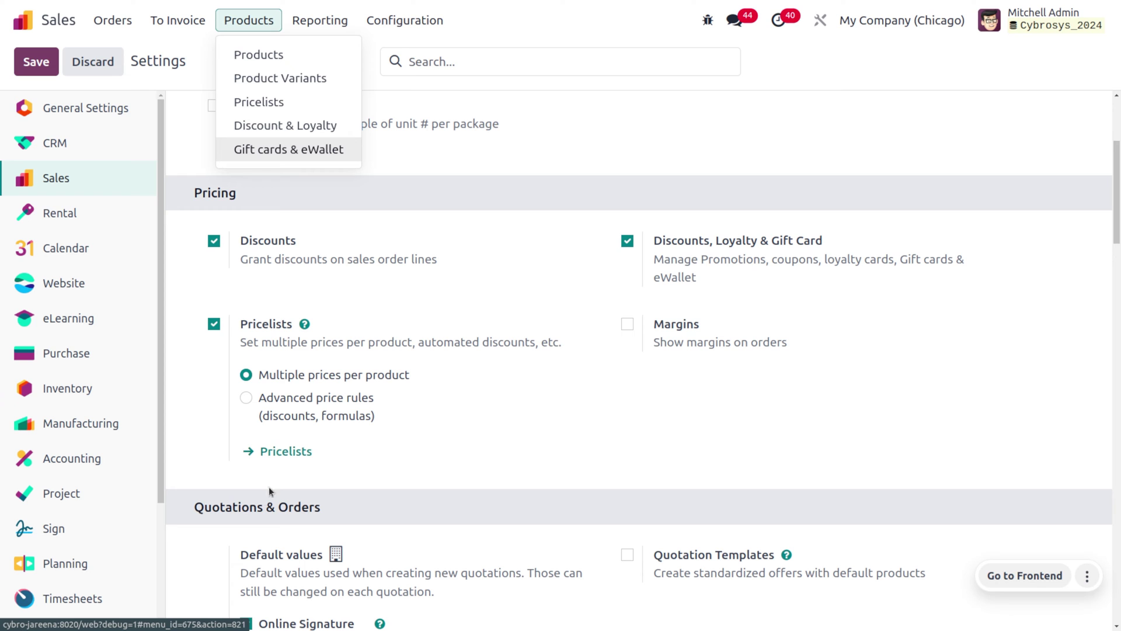
# Open the Pricelists list showing Benelux, EUR and Christmas
pyautogui.click(267, 459)
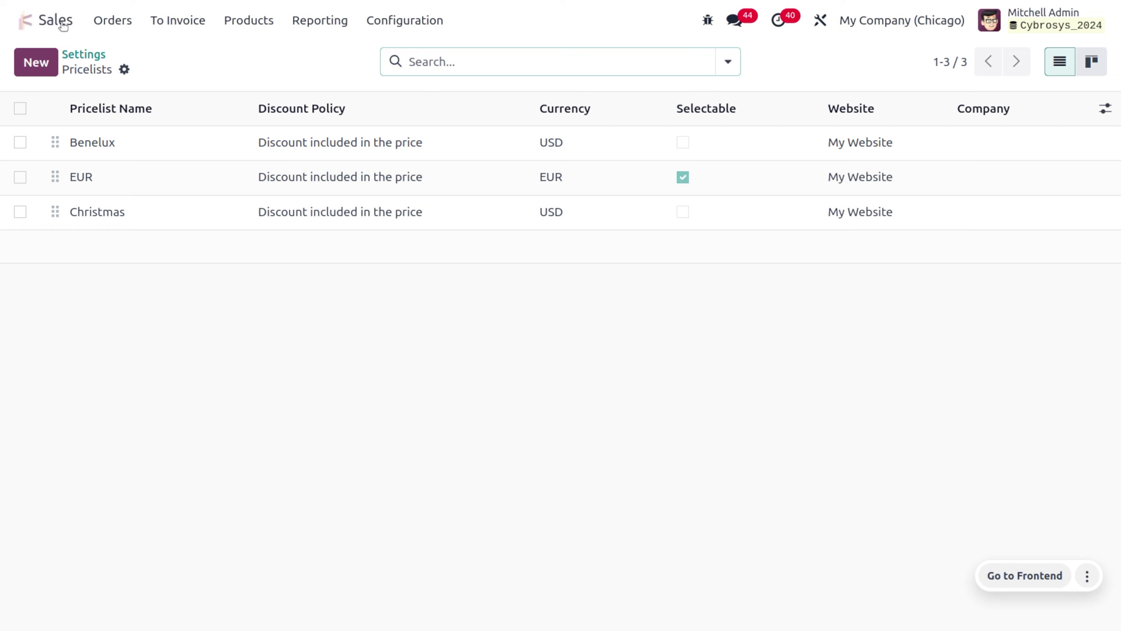
# Create and save 'Loyal customer pricelist' in USD, then add a blank price rule line
pyautogui.click(32, 72)
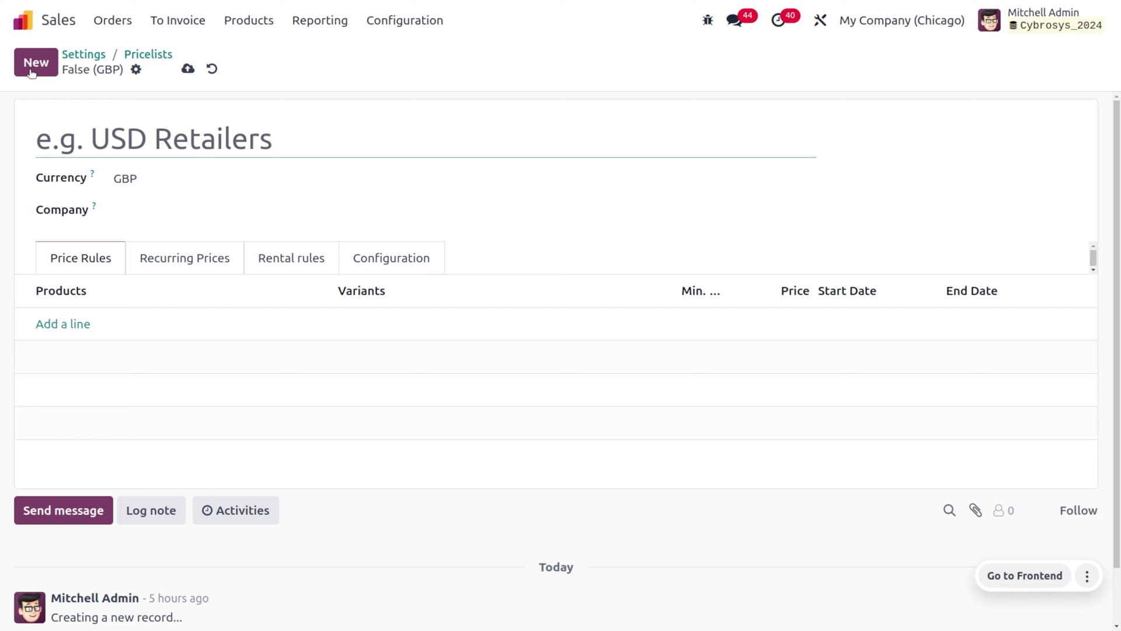
pyautogui.write('Loya')
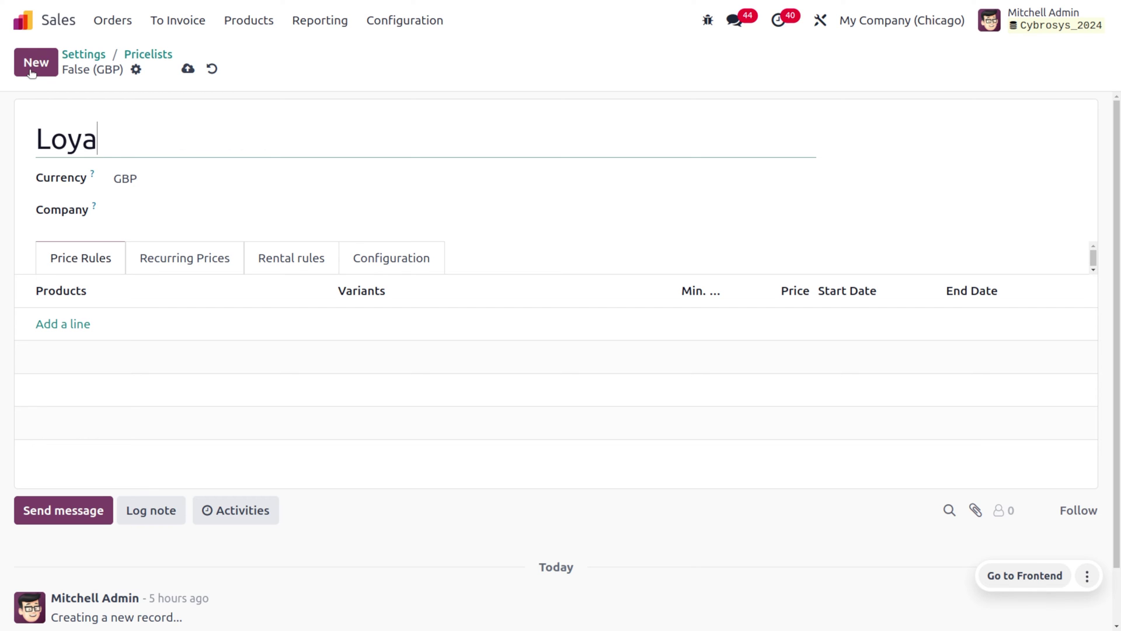
pyautogui.write('l customer')
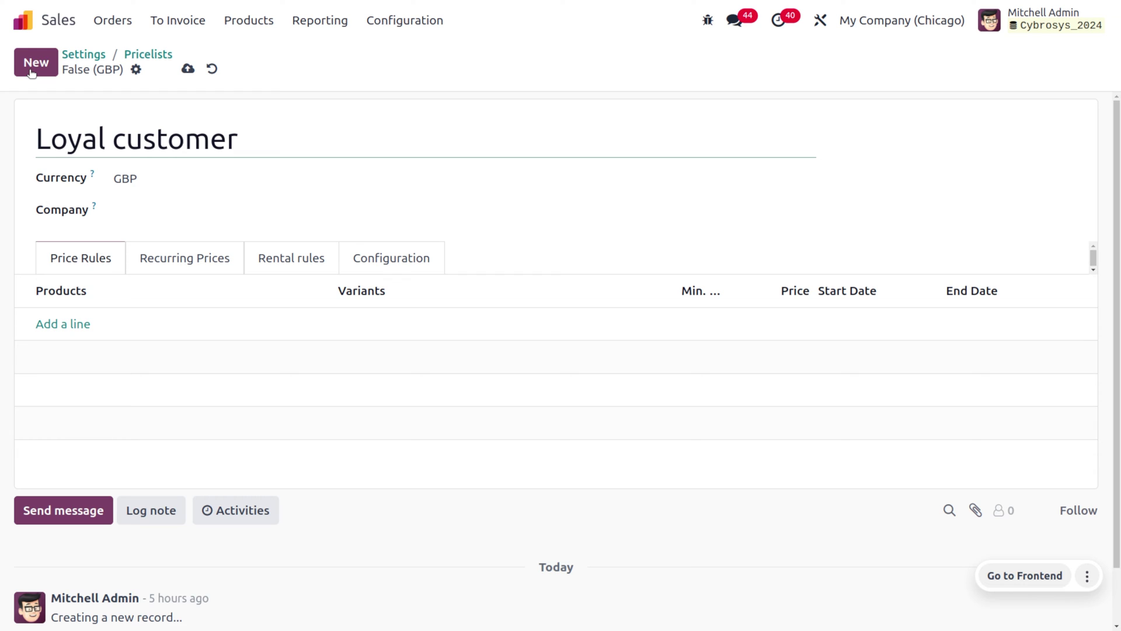
pyautogui.write('pricelist')
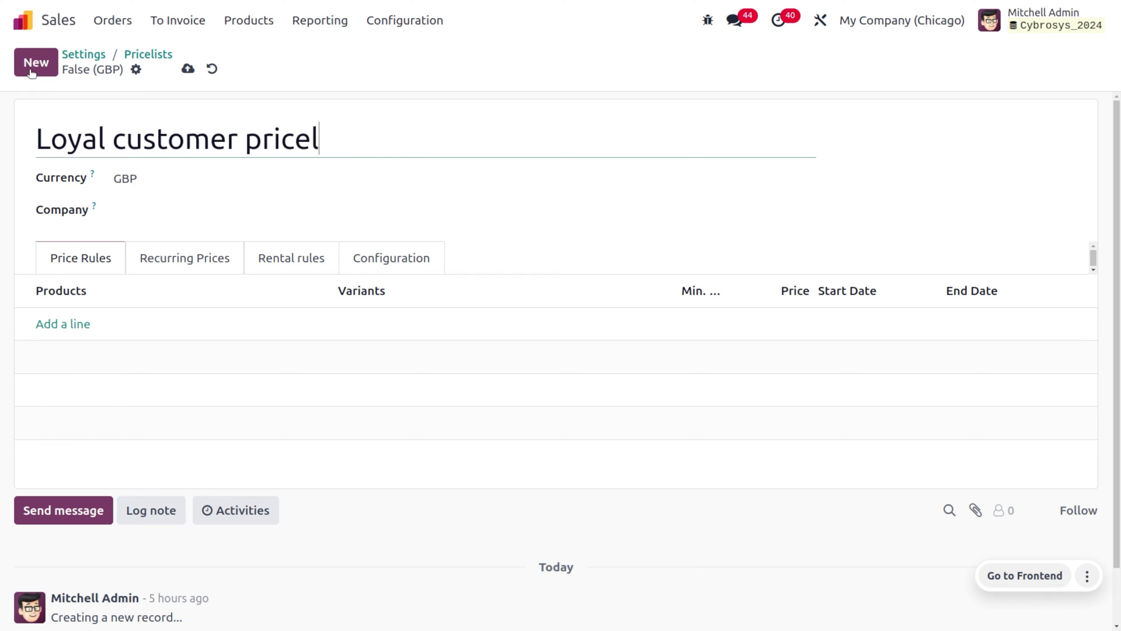
pyautogui.click(161, 179)
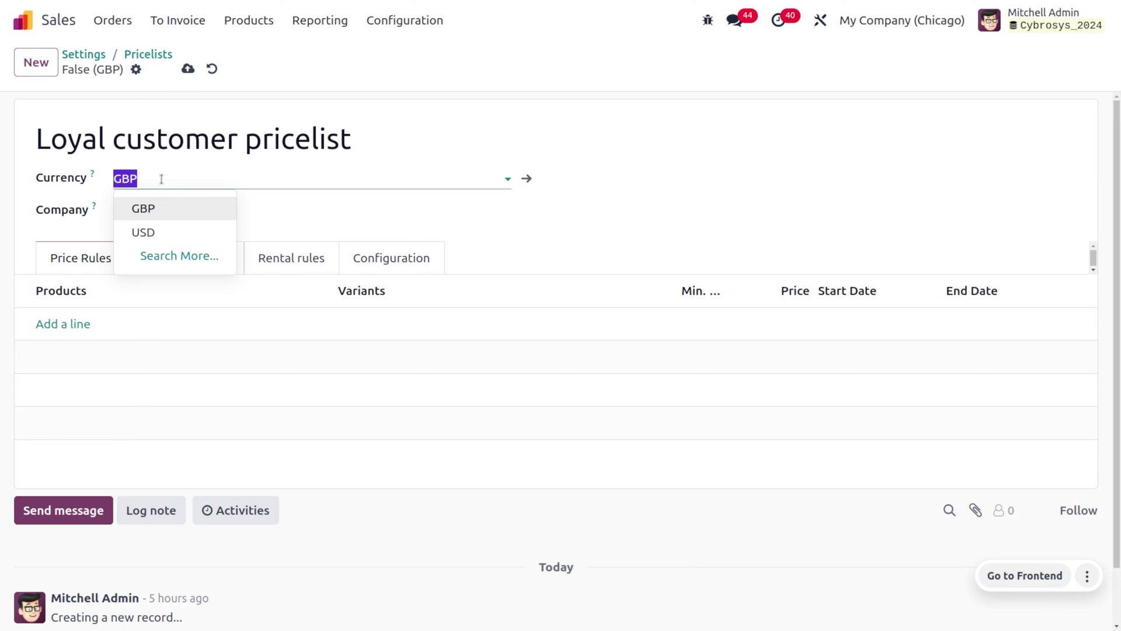
pyautogui.click(162, 237)
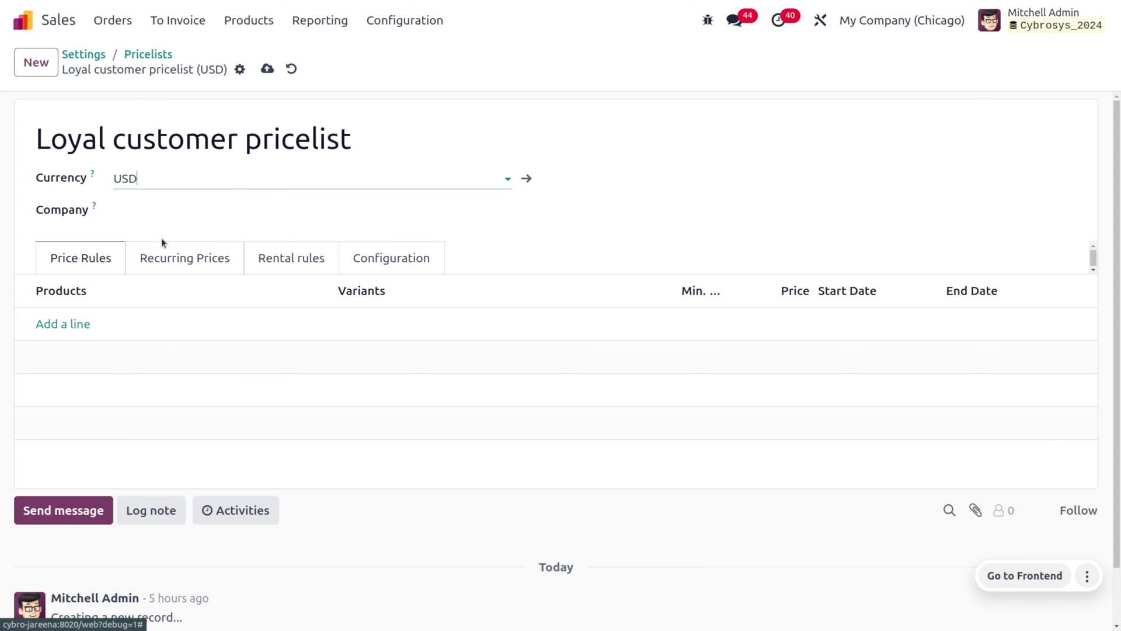
pyautogui.click(267, 69)
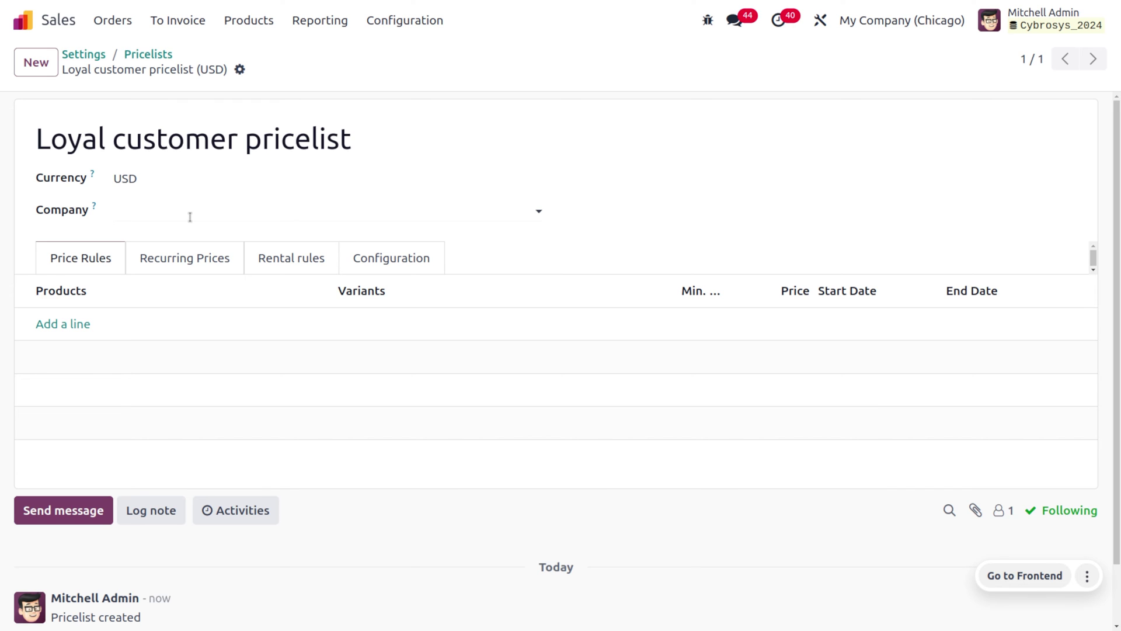
pyautogui.click(68, 324)
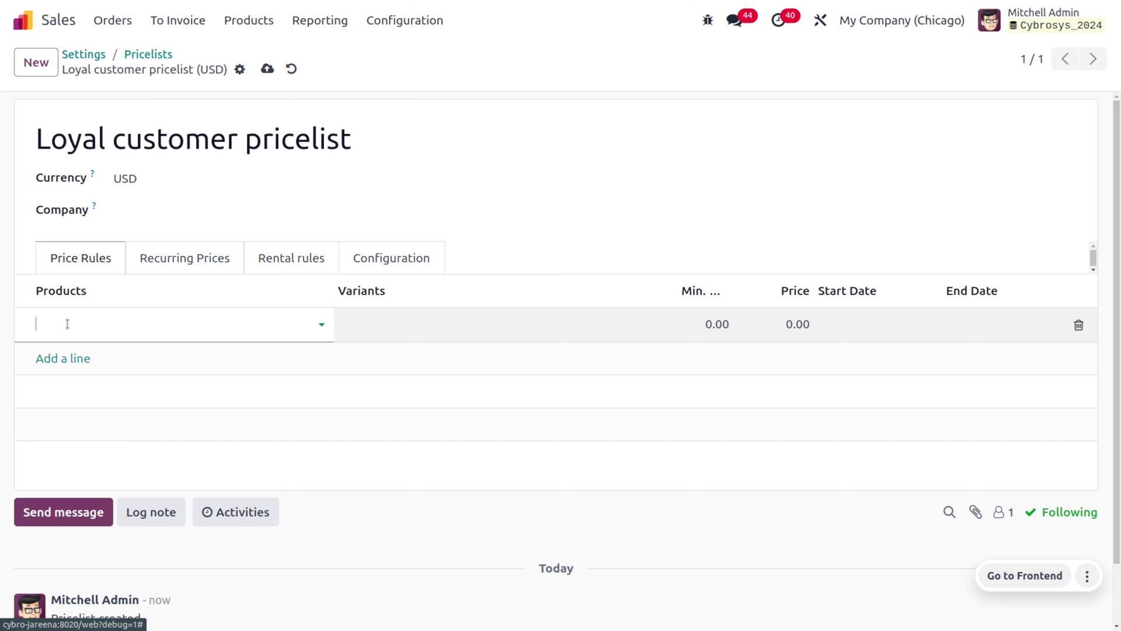
# Set the new price rule's product to Corner Desk Right Sit from the full product list
pyautogui.click(67, 323)
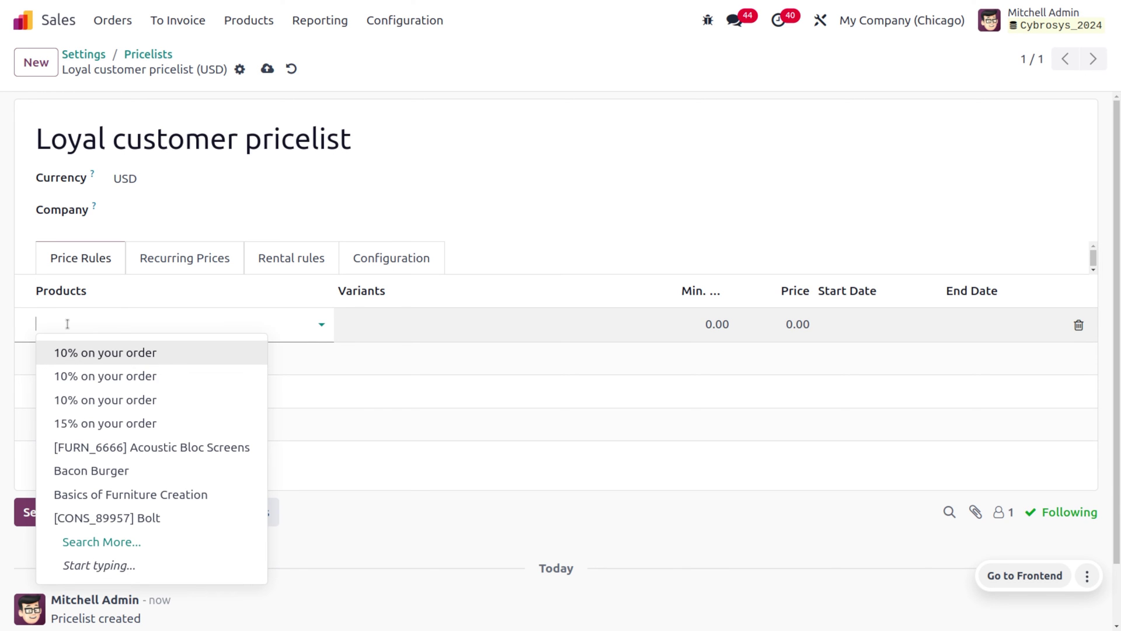
pyautogui.click(147, 546)
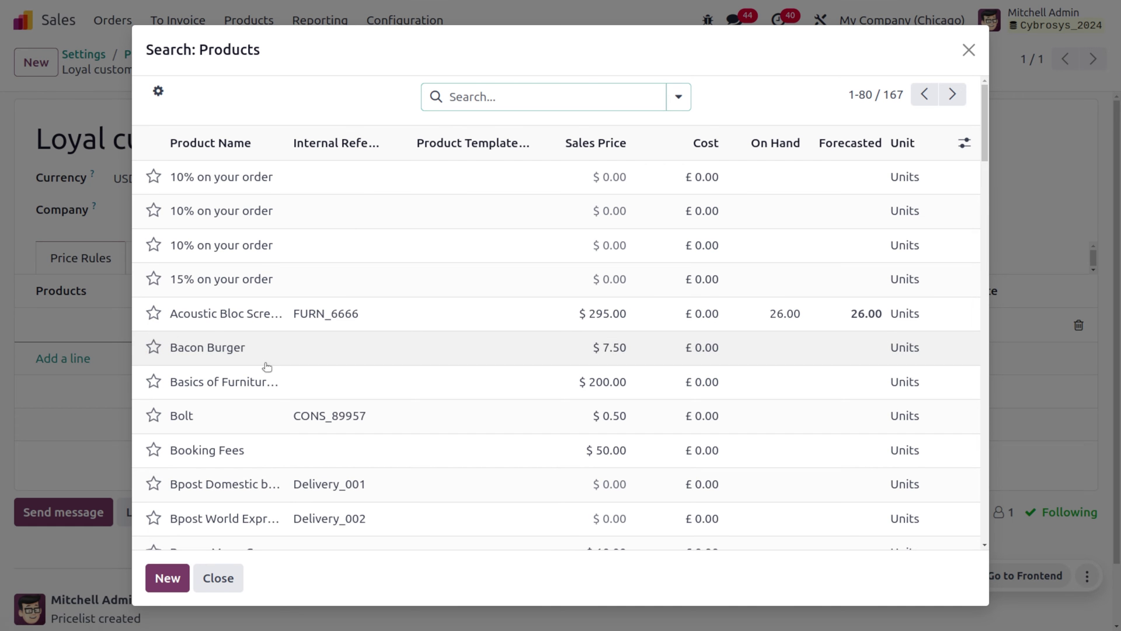
pyautogui.scroll(-4, 281, 397)
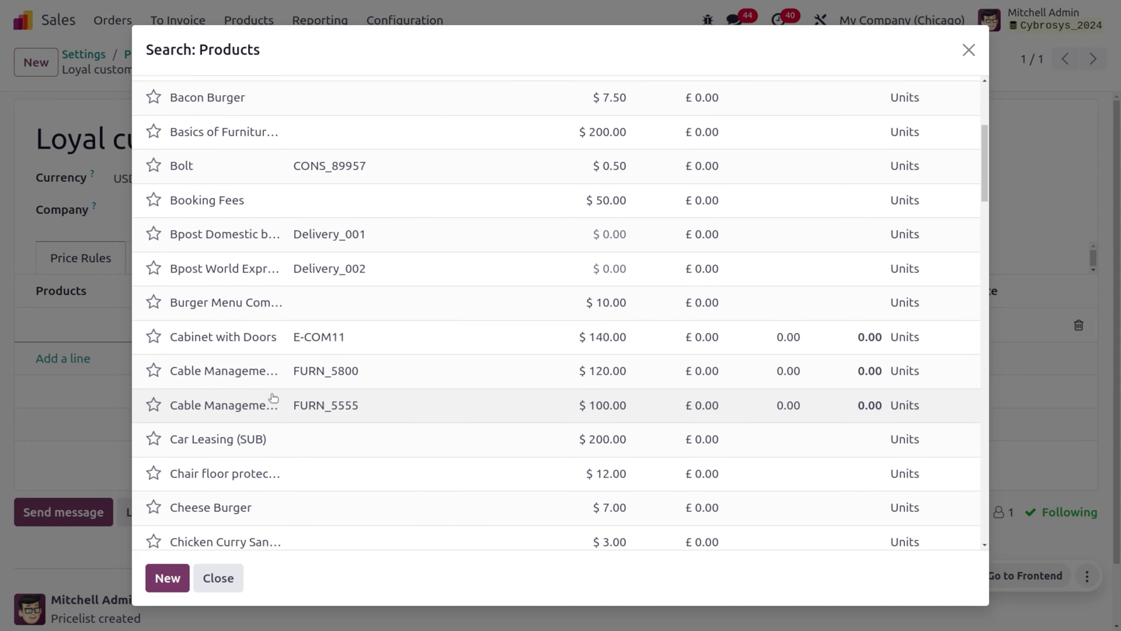
pyautogui.scroll(-1, 237, 387)
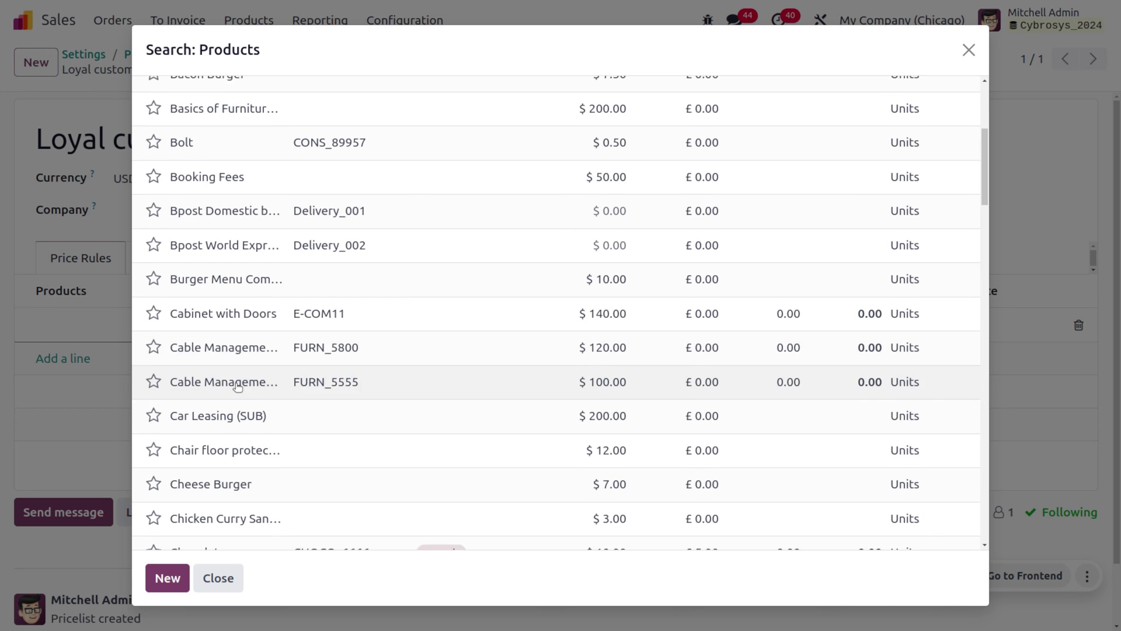
pyautogui.scroll(-6, 237, 386)
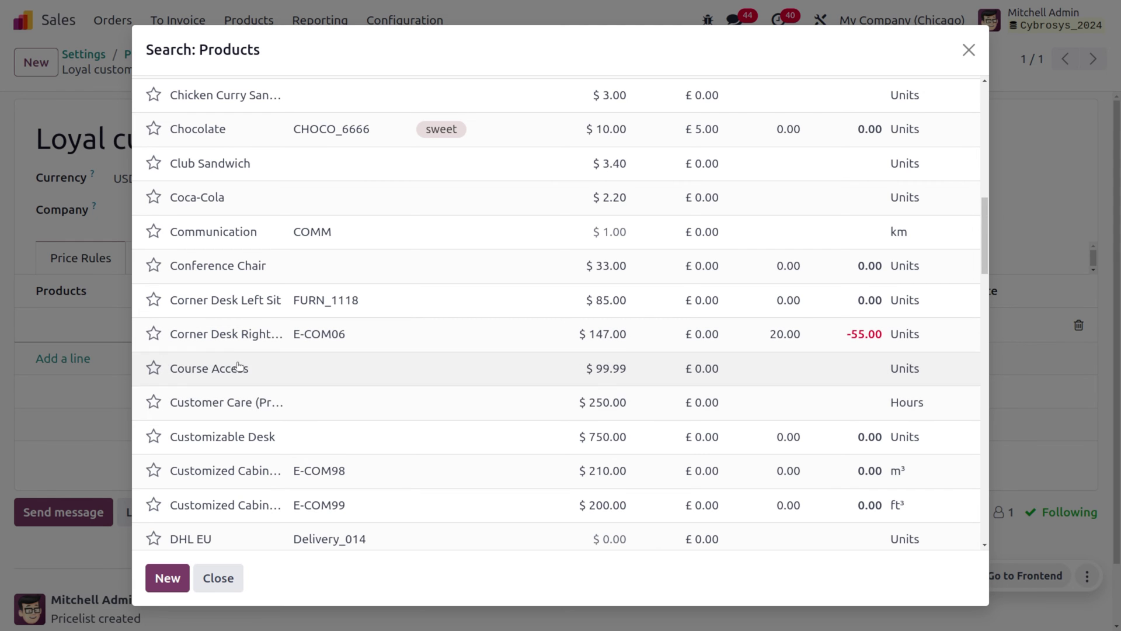
pyautogui.click(233, 331)
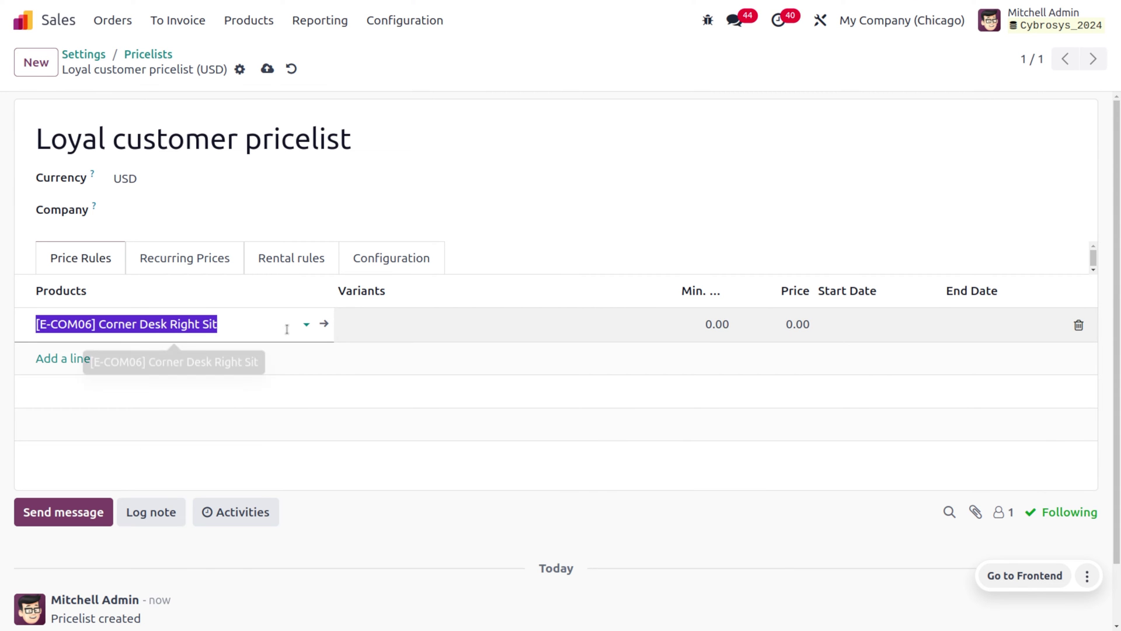
pyautogui.click(532, 342)
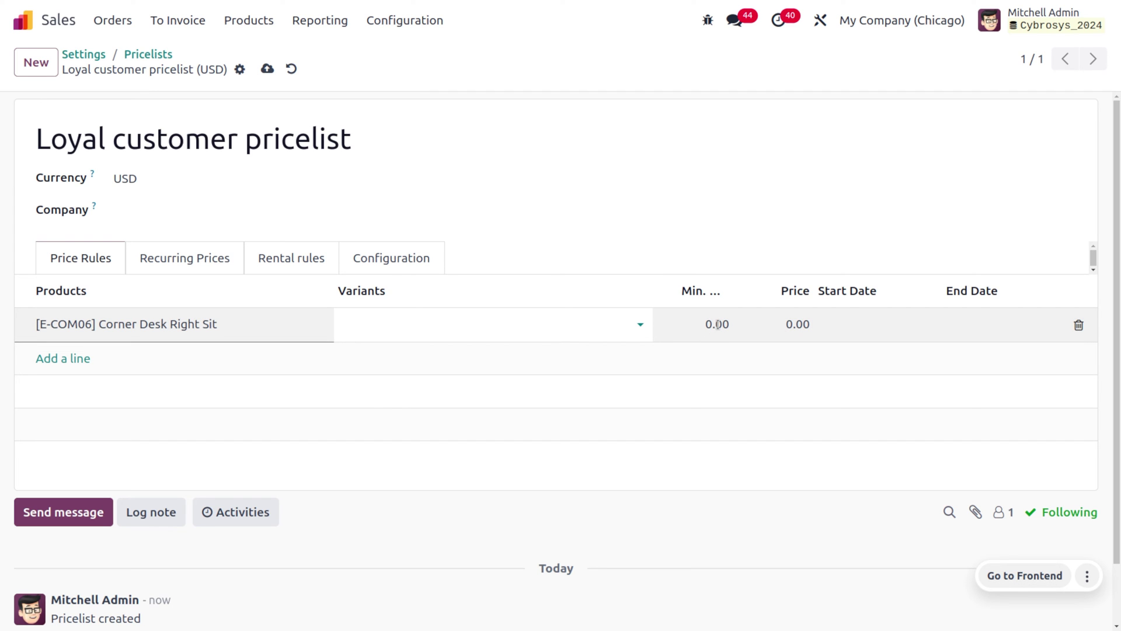
pyautogui.click(795, 325)
# Check Corner Desk Right Sit's Extra Price rules include this pricelist, then return to it
pyautogui.click(291, 325)
pyautogui.click(291, 325)
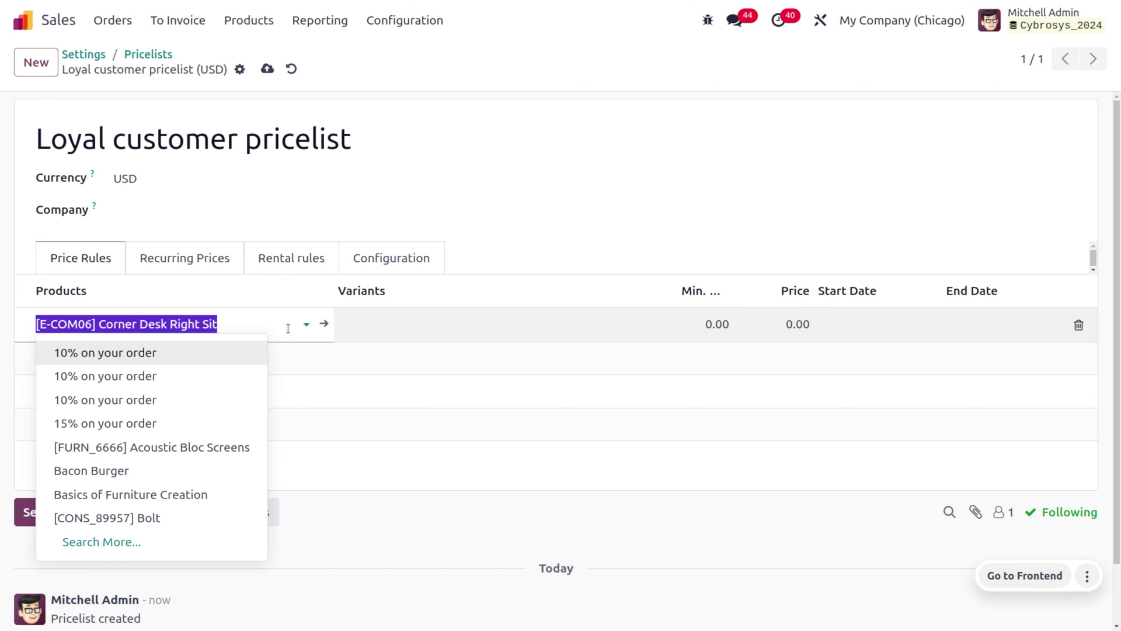
pyautogui.click(323, 326)
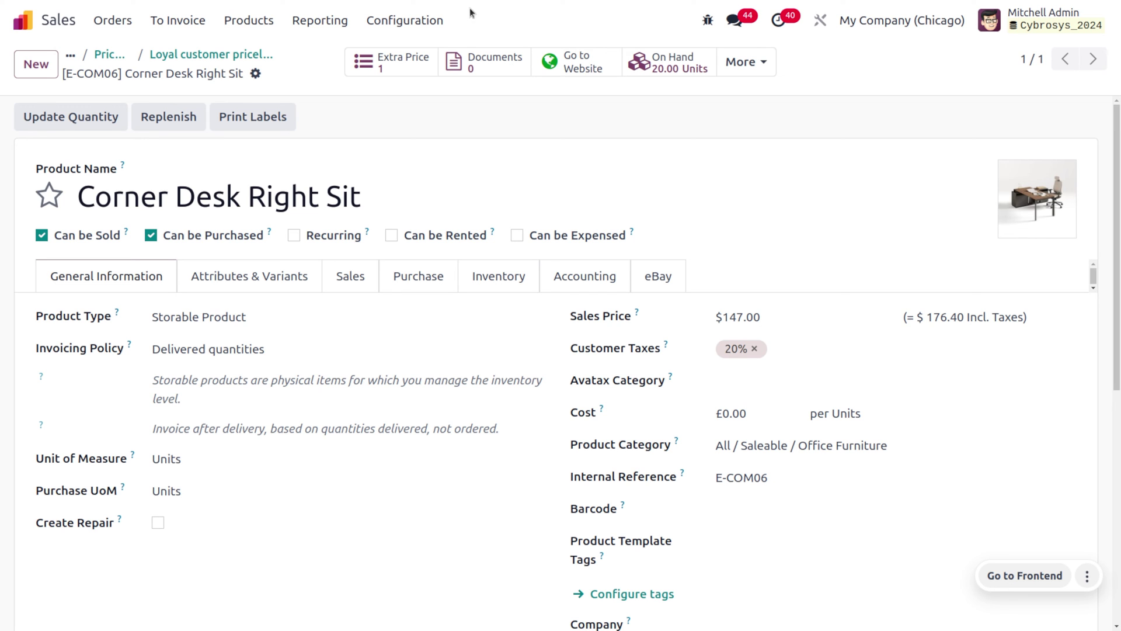
pyautogui.click(402, 69)
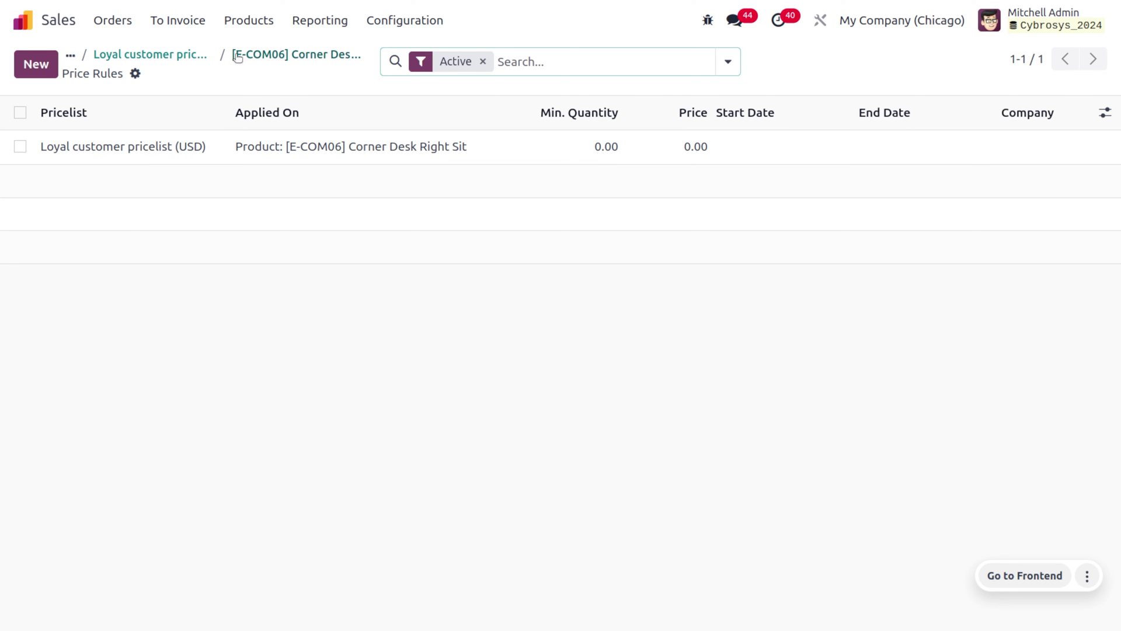
pyautogui.click(175, 54)
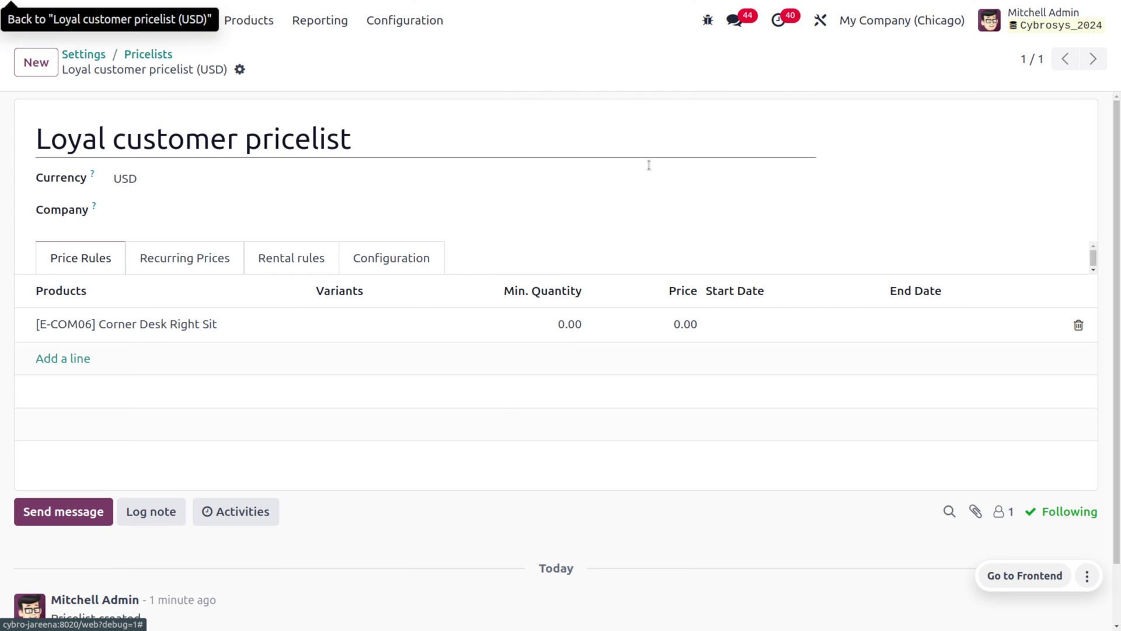
# Set the Corner Desk Right Sit rule to price 100 at minimum quantity 1 and save
pyautogui.click(677, 338)
pyautogui.write('1')
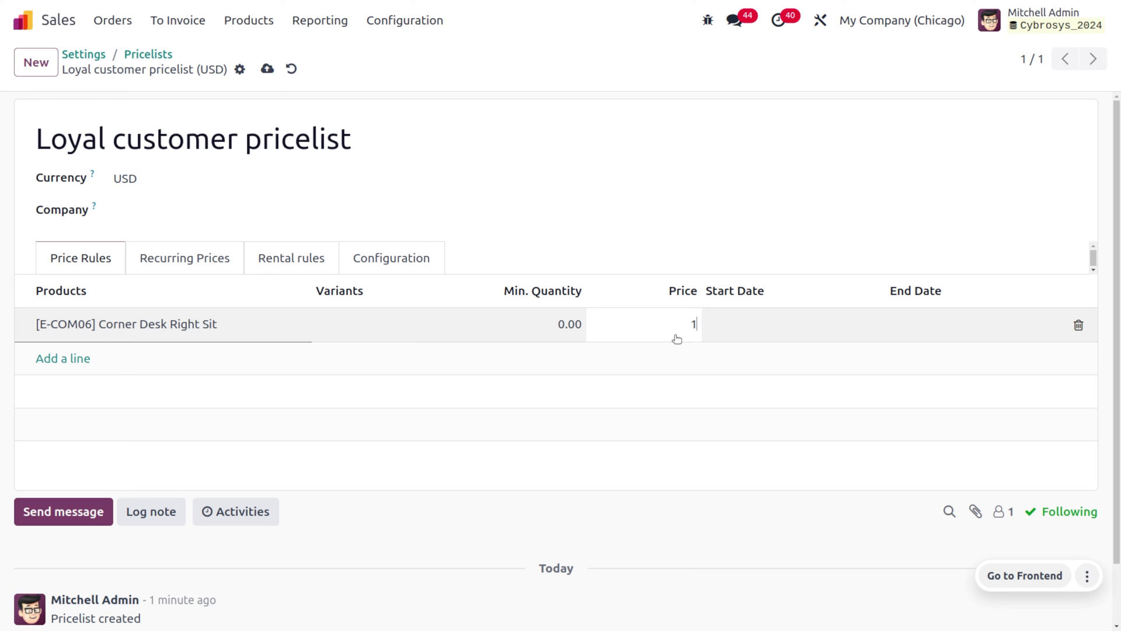
pyautogui.write('00')
pyautogui.click(562, 337)
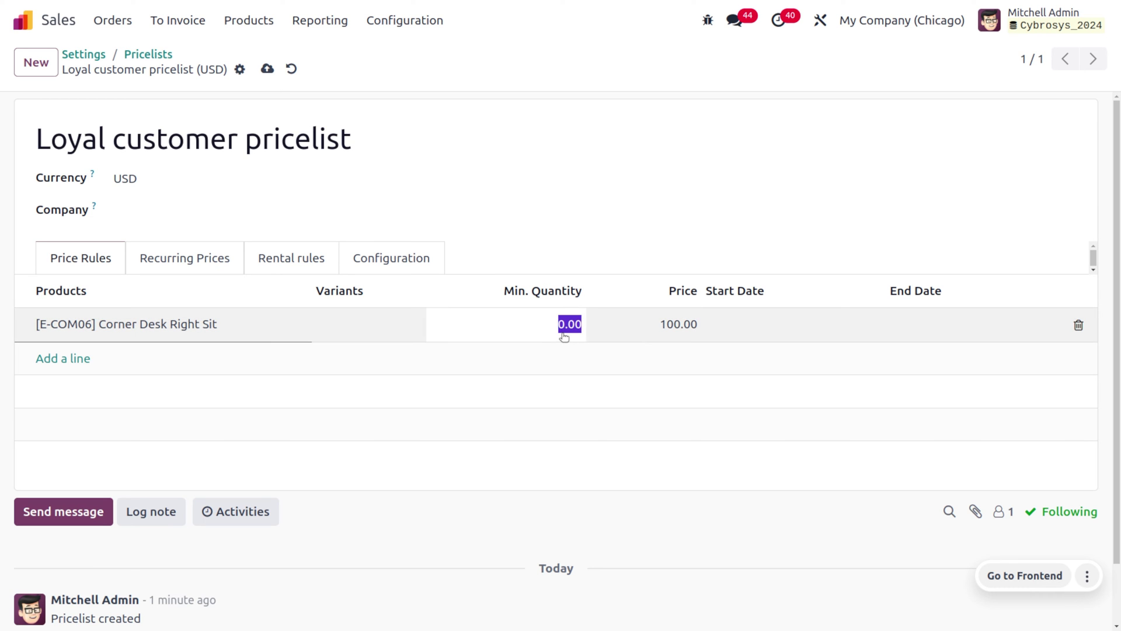
pyautogui.write('1')
pyautogui.click(905, 139)
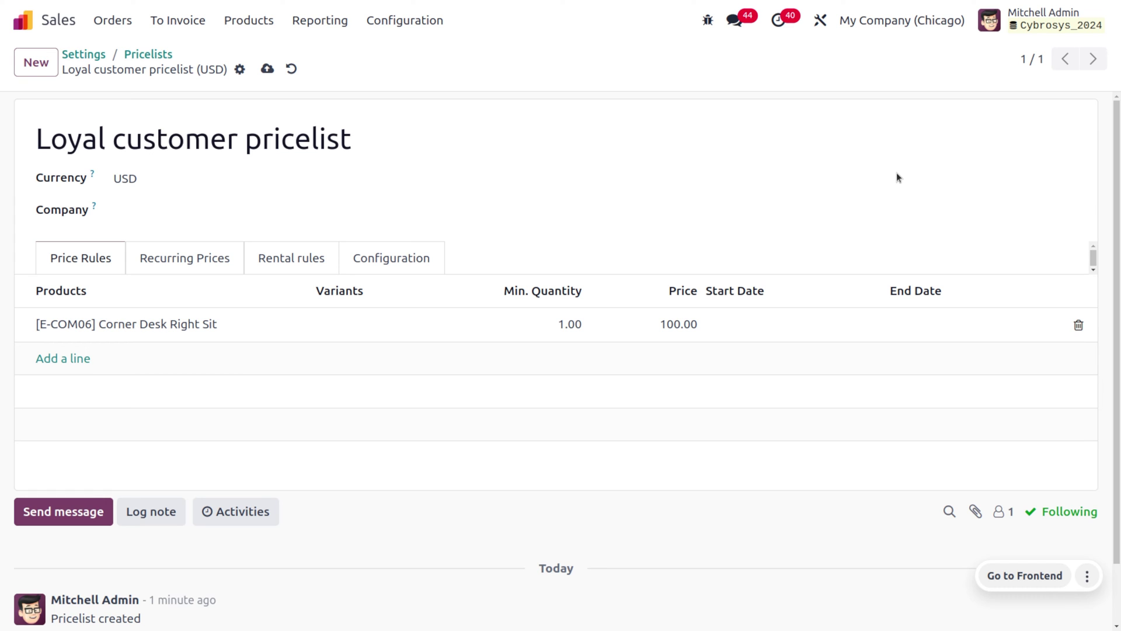
pyautogui.click(267, 69)
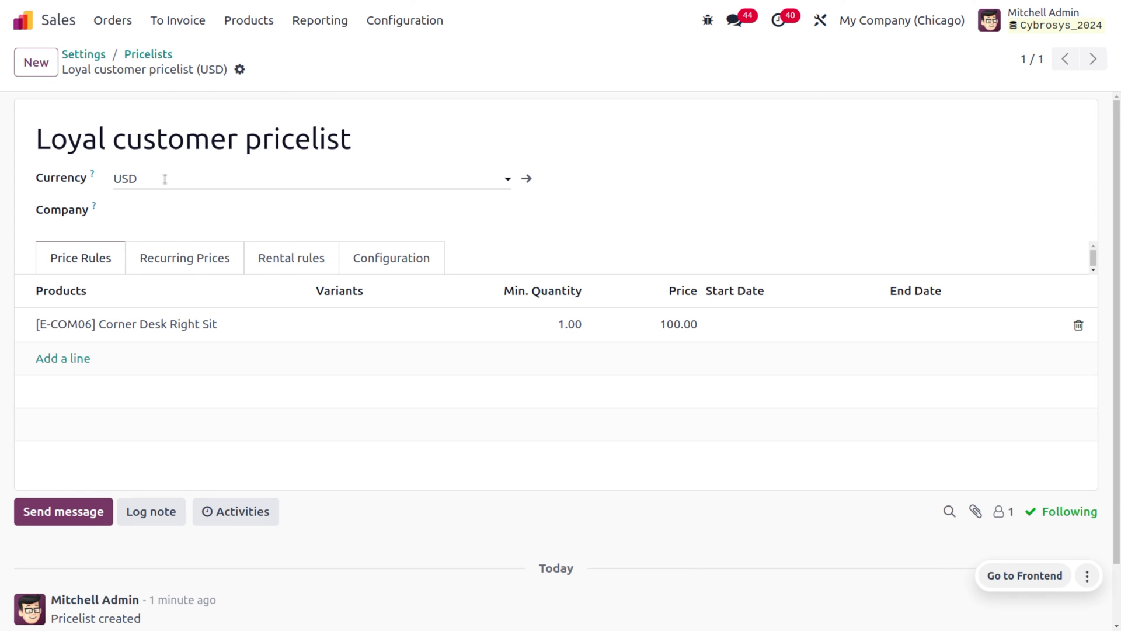
# Confirm Deco Addict's Sales & Purchase pricelist is Loyal customer pricelist (USD), then go to Quotations
pyautogui.click(125, 21)
pyautogui.click(164, 124)
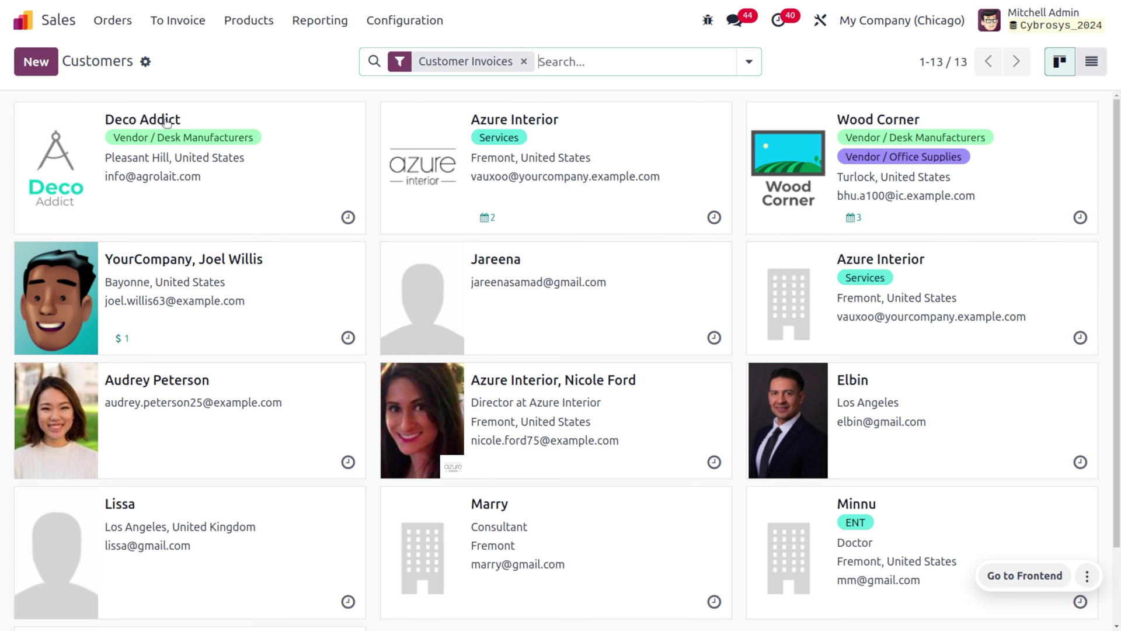
pyautogui.click(272, 141)
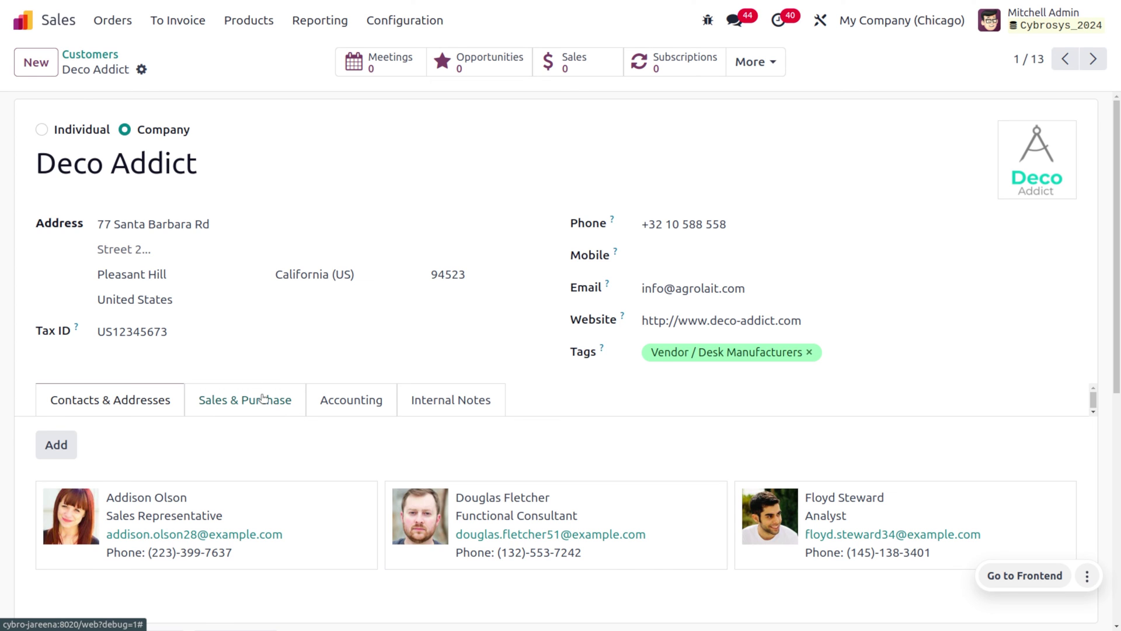
pyautogui.click(262, 398)
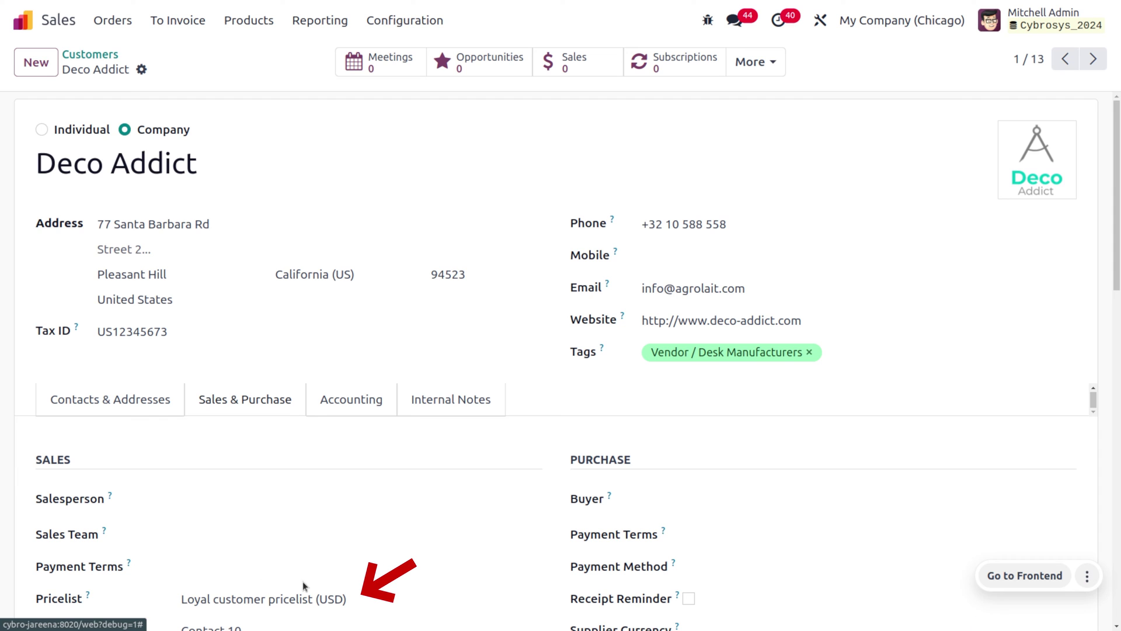
pyautogui.click(391, 590)
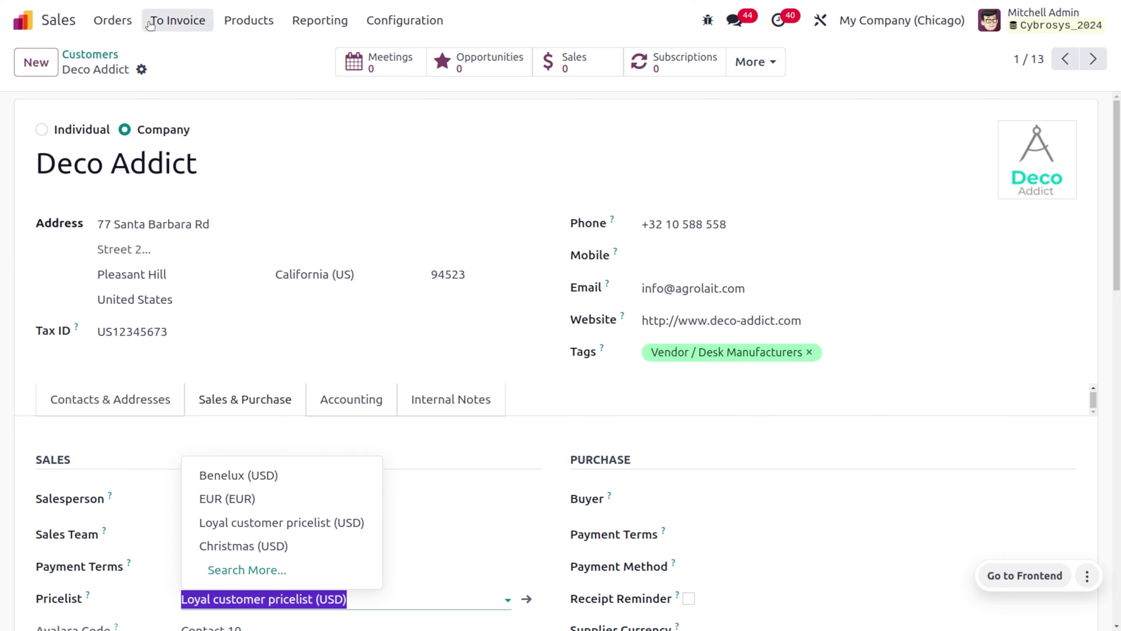
pyautogui.click(130, 26)
pyautogui.click(152, 54)
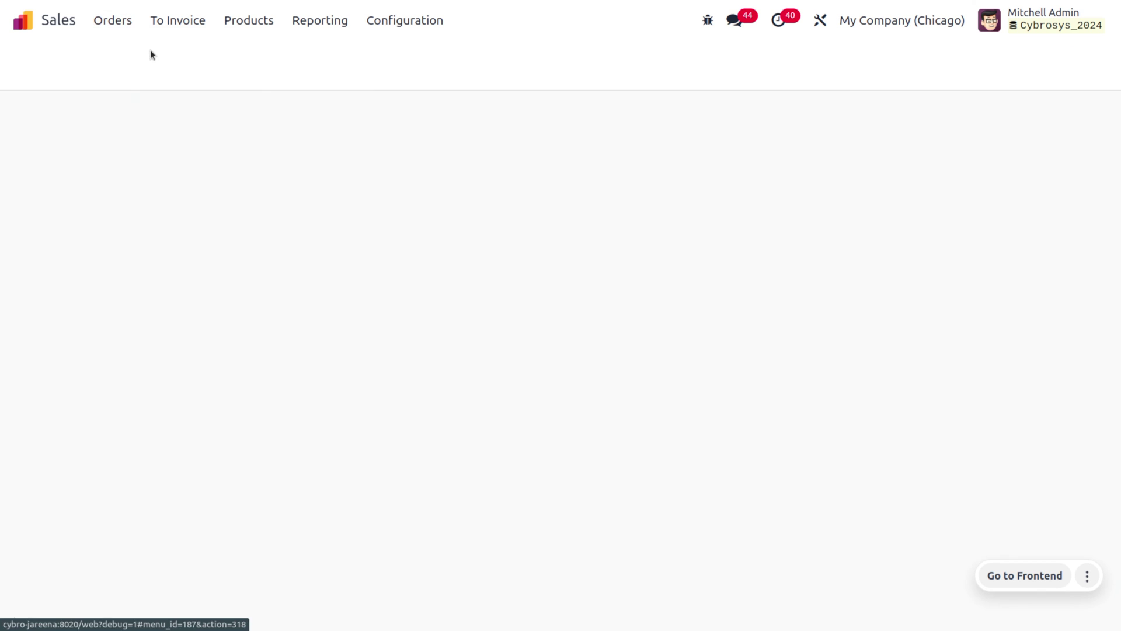
# Start a new quotation with Deco Addict as the customer
pyautogui.click(35, 63)
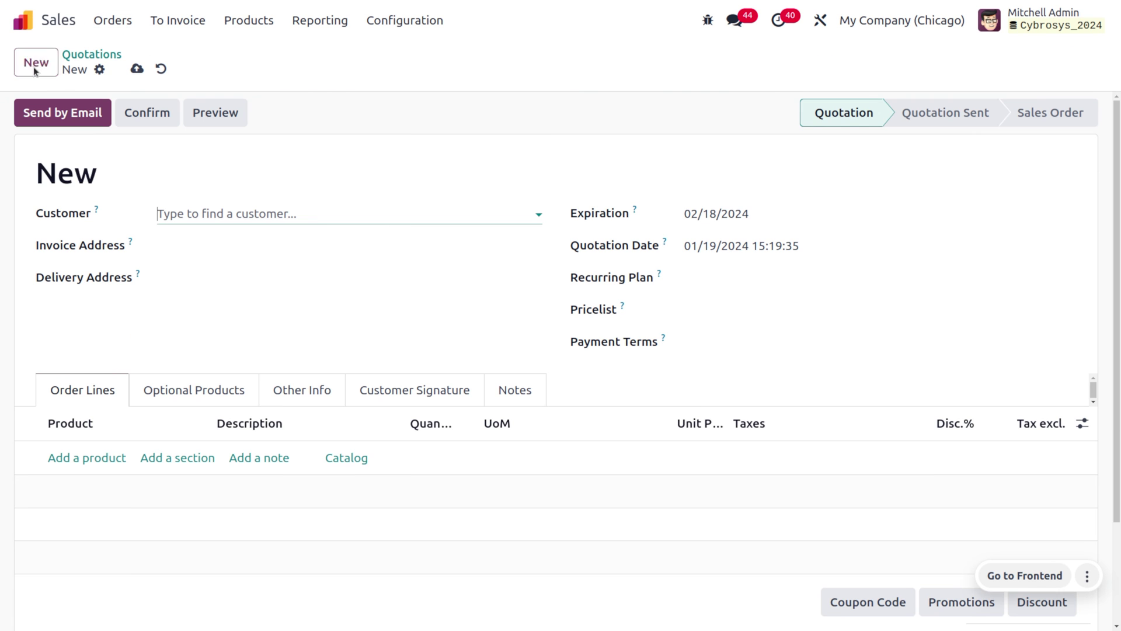
pyautogui.click(188, 214)
pyautogui.write('de')
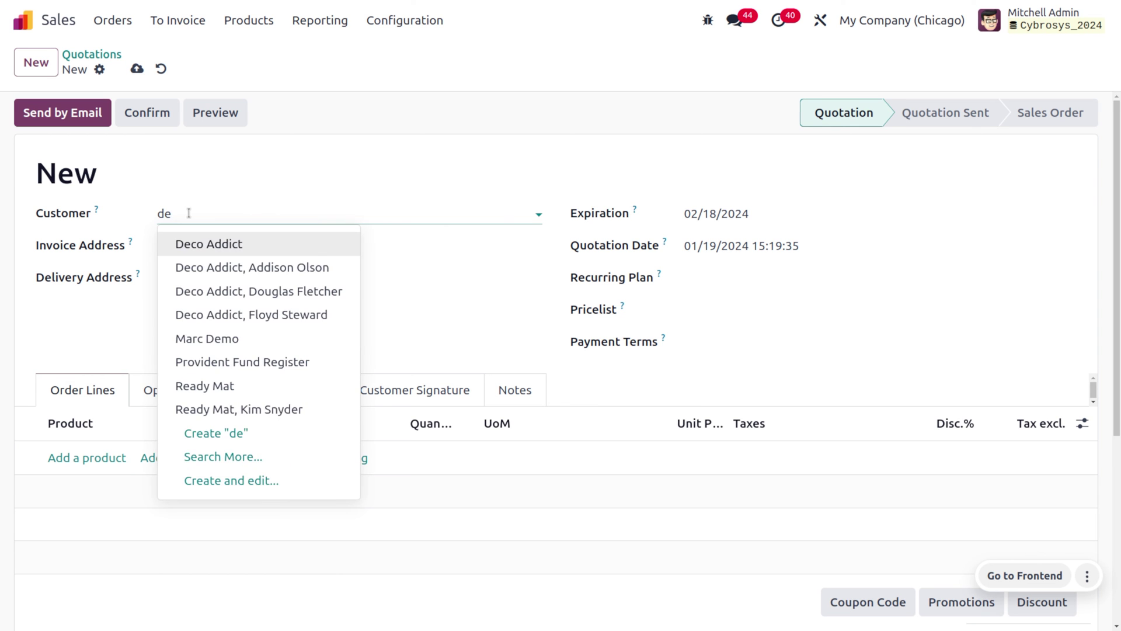
pyautogui.press('Return')
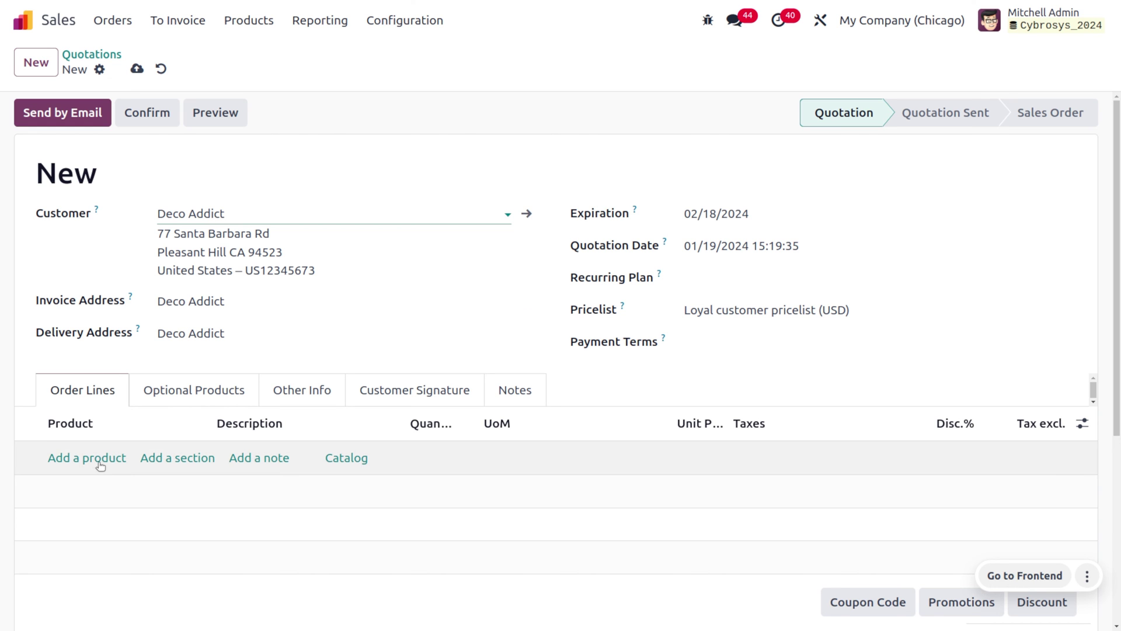
# Add a Corner Desk Right Sit product line to the quotation
pyautogui.click(96, 459)
pyautogui.click(96, 459)
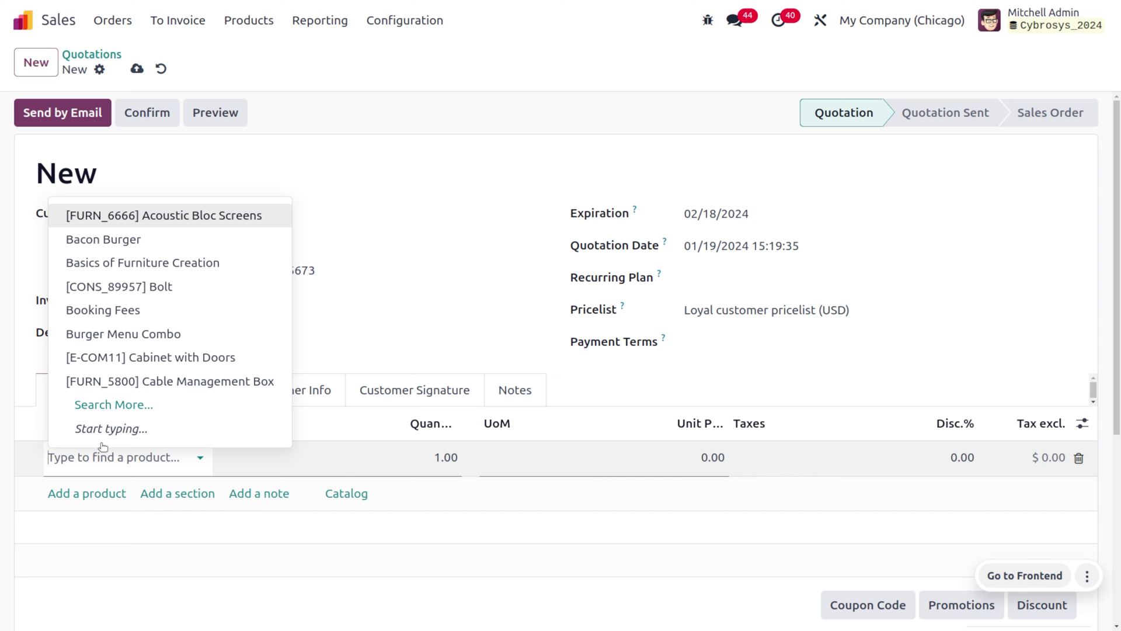
pyautogui.click(104, 404)
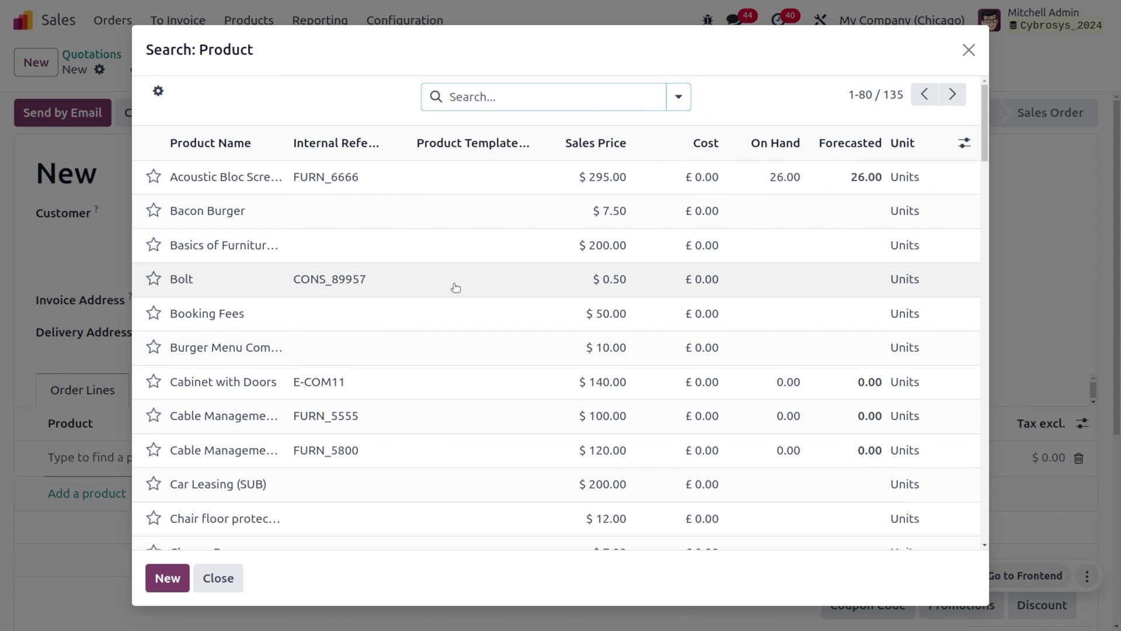
pyautogui.scroll(-4, 363, 366)
pyautogui.scroll(-1, 364, 365)
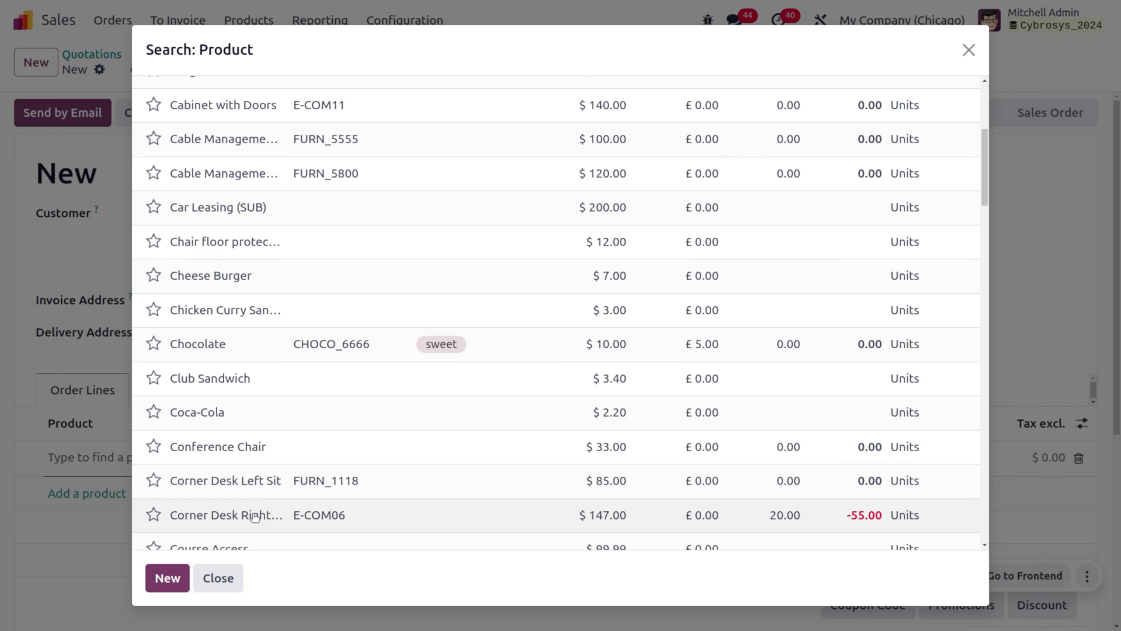
pyautogui.click(235, 518)
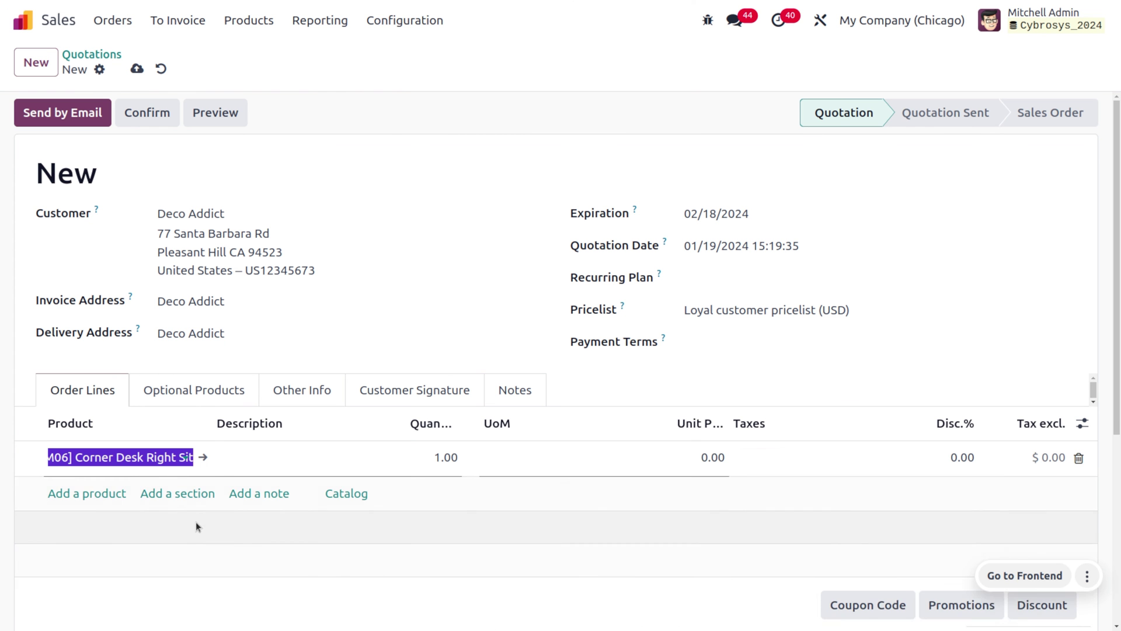